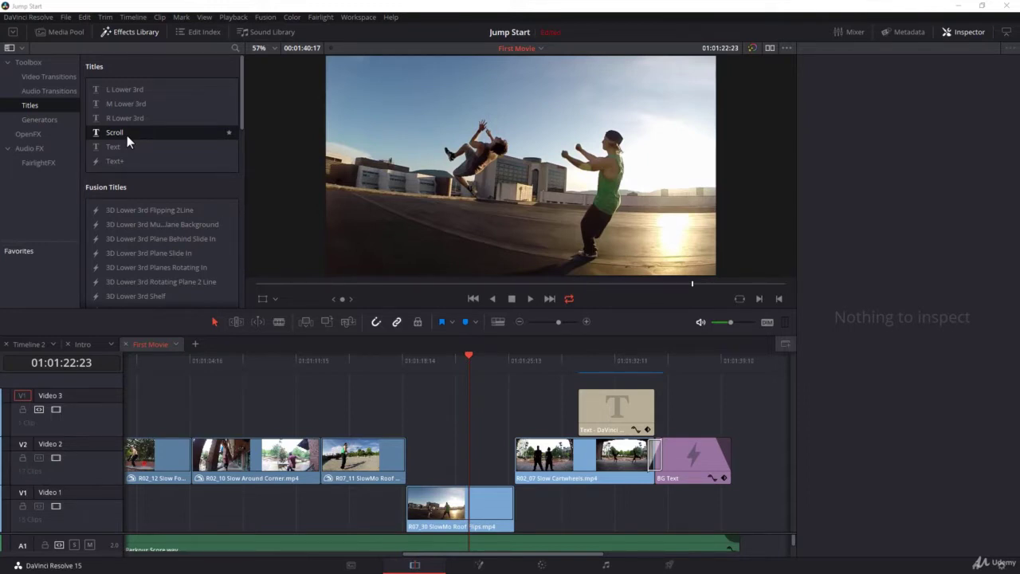
- Place a Scroll title on Video 3 above the roof flips clip and scrub back to preview it
left_click_drag(143, 132, 414, 398)
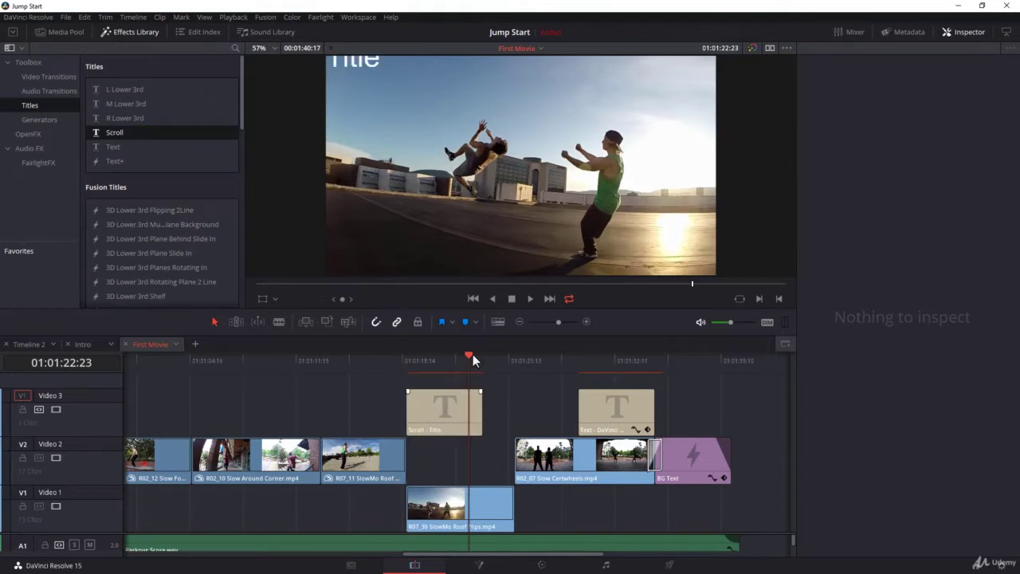
left_click_drag(469, 356, 427, 364)
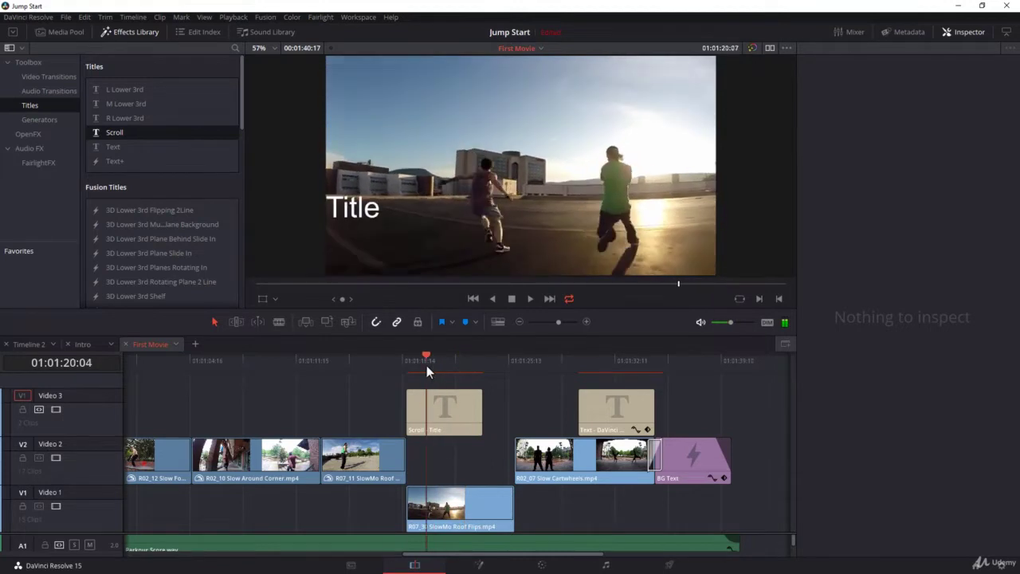
- Select the Scroll title clip, mark it as the play range, and play it through
left_click(446, 405)
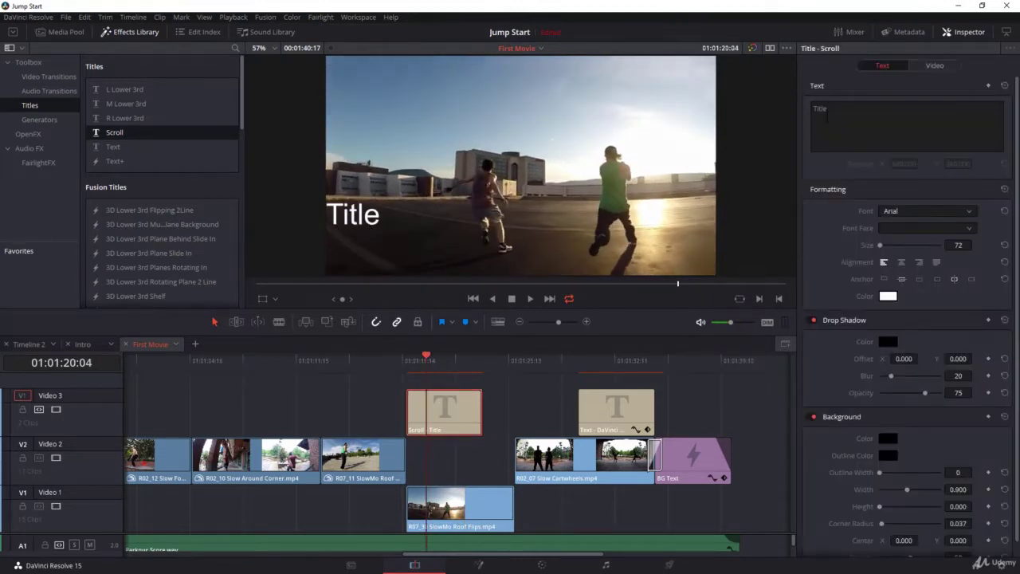
left_click_drag(428, 364, 433, 401)
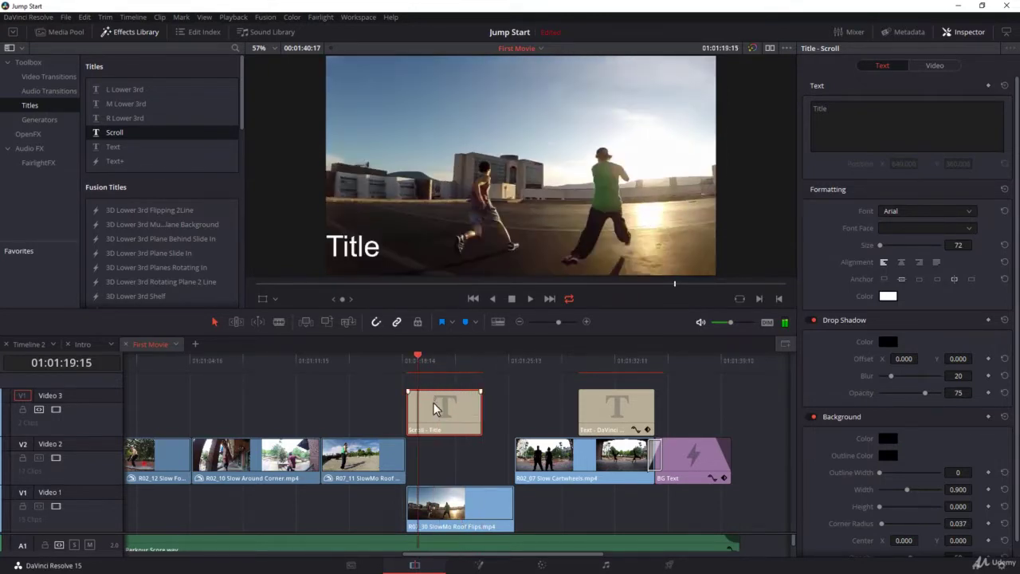
key("x")
key("space")
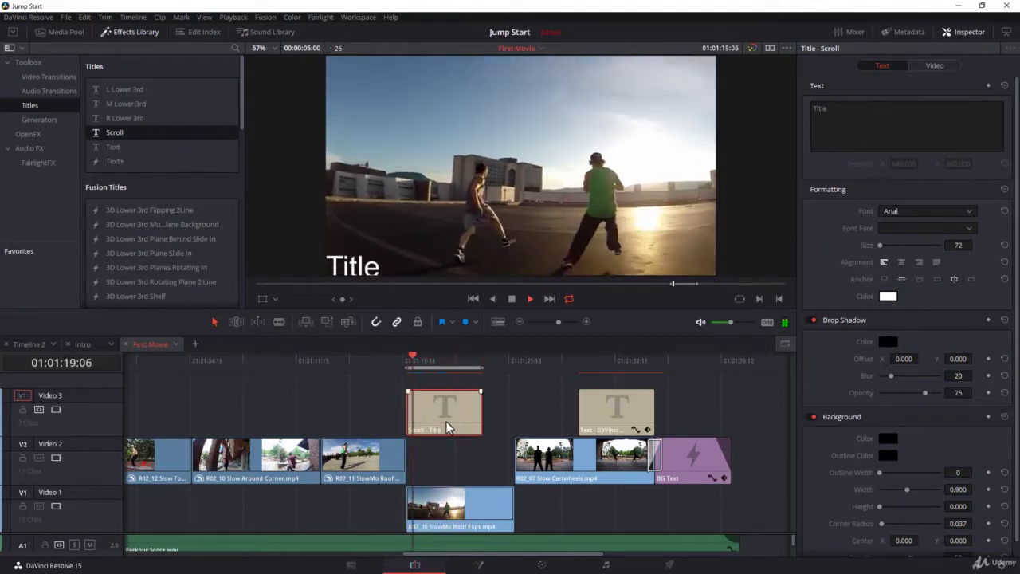
key("space")
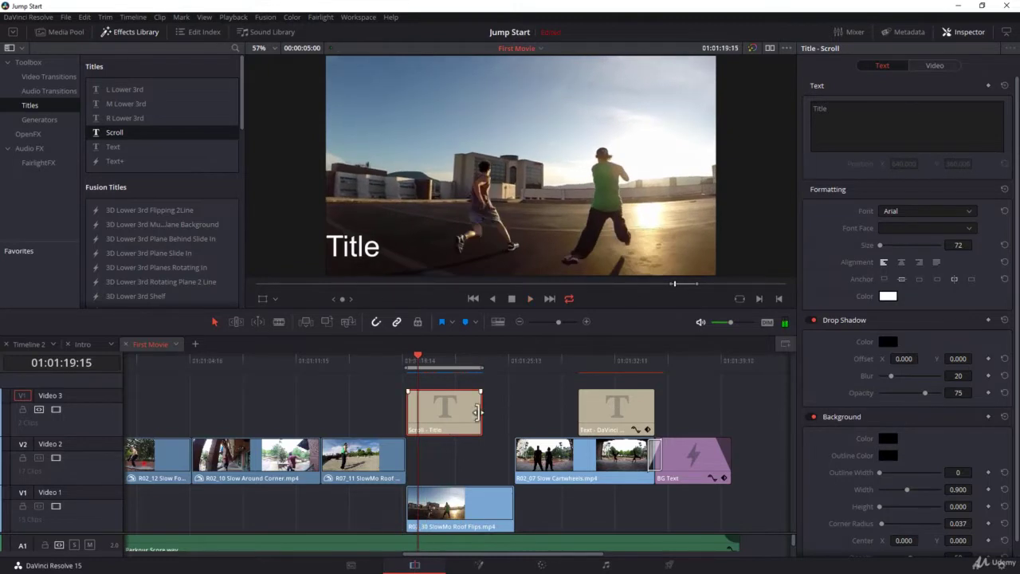
- Extend the title clip's right edge by +02:03 and replay it to check the new length
left_click_drag(476, 411, 505, 421)
key("space")
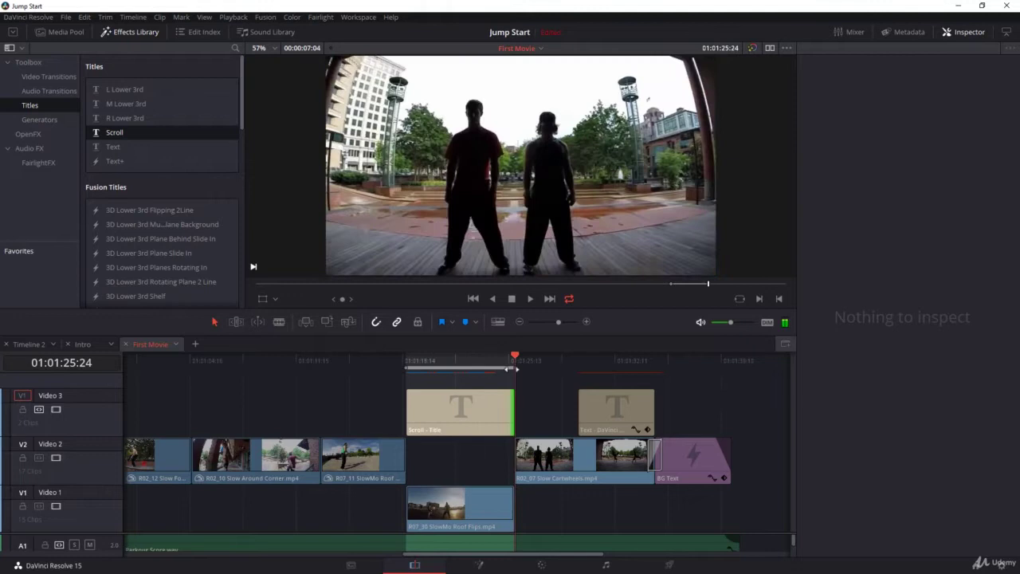
left_click(444, 405)
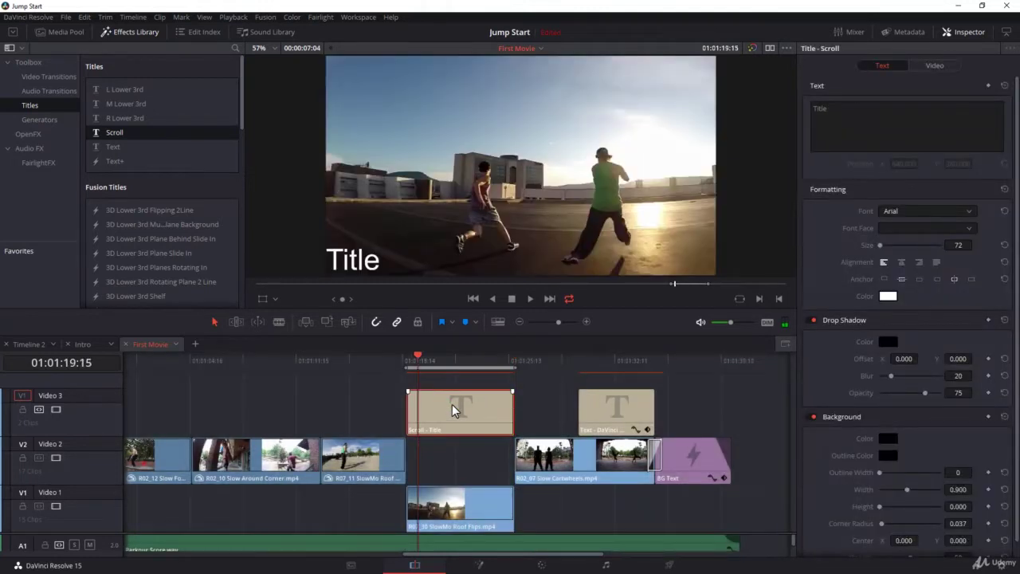
key("space")
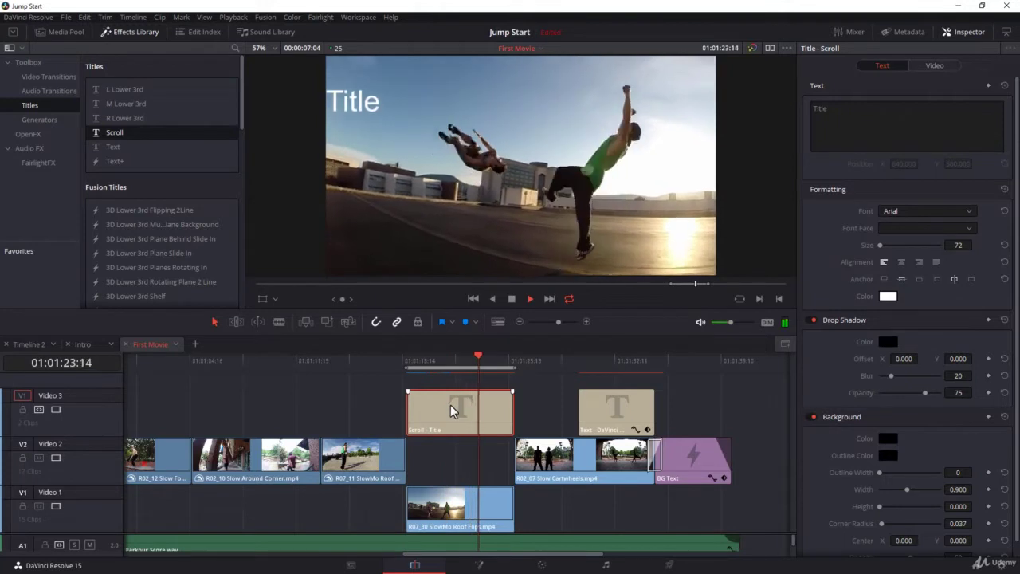
left_click(469, 415)
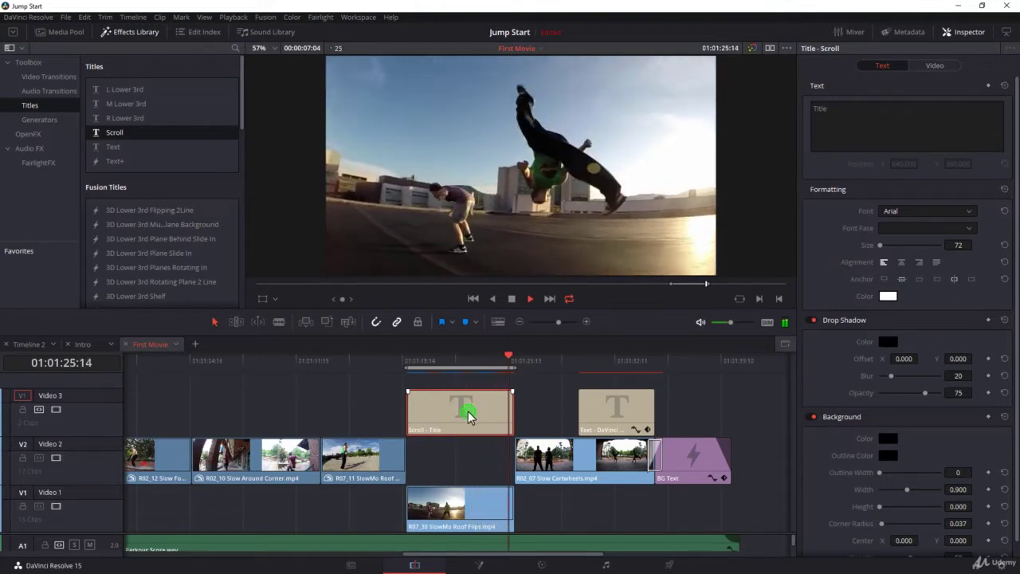
- Replace the placeholder 'Title' text with 'Awesome Jumps'
key("space")
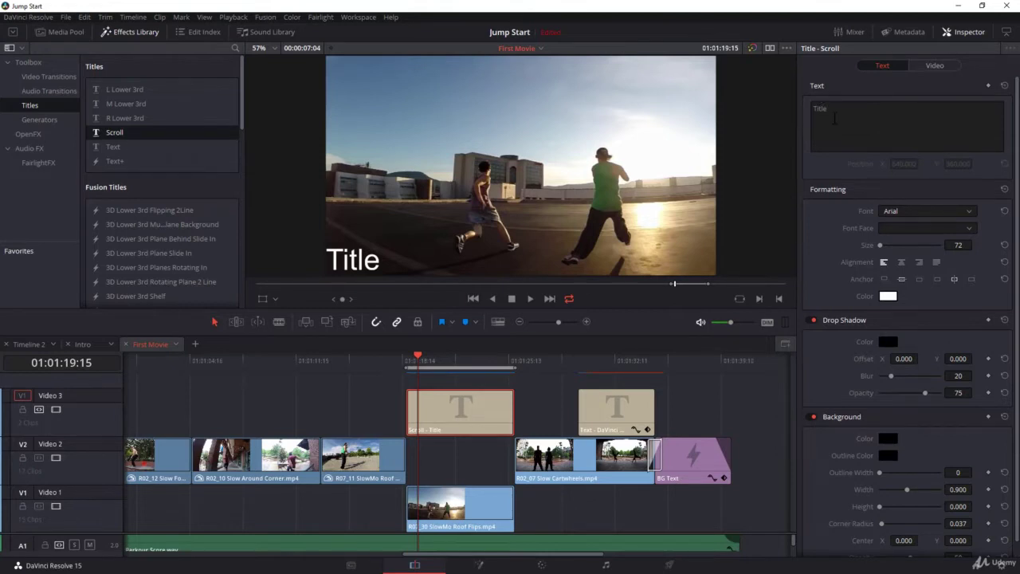
left_click(828, 112)
double_click(836, 105)
type("Awesome Jumps")
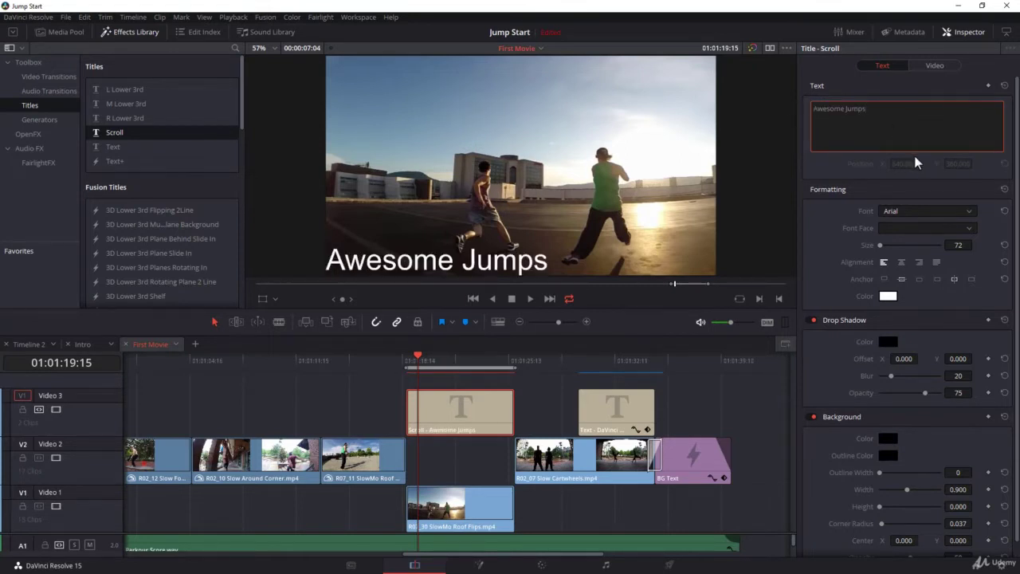
- Try the Antonio font, revert to Arial, and reduce the text size to 56
left_click(915, 210)
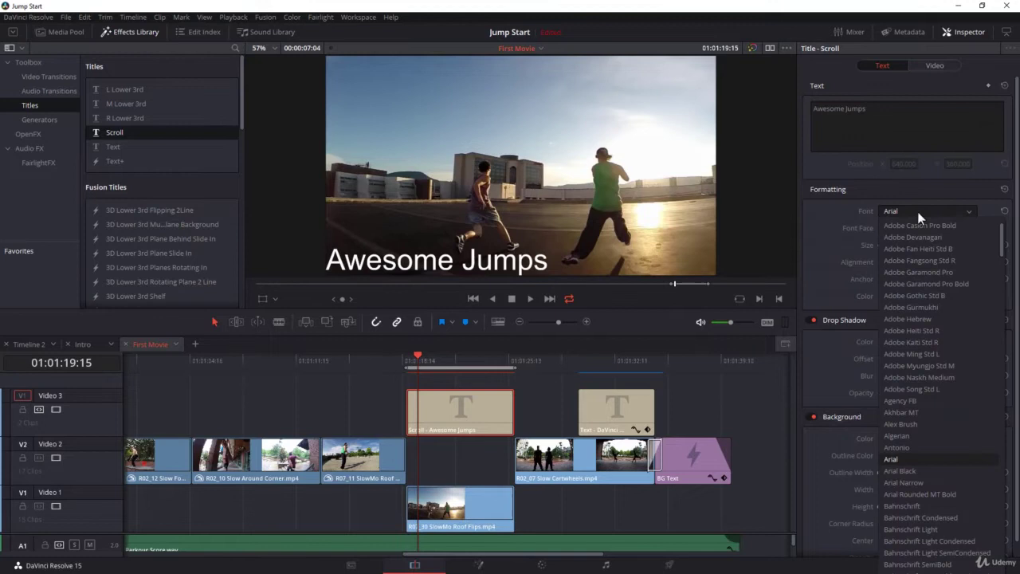
left_click(925, 448)
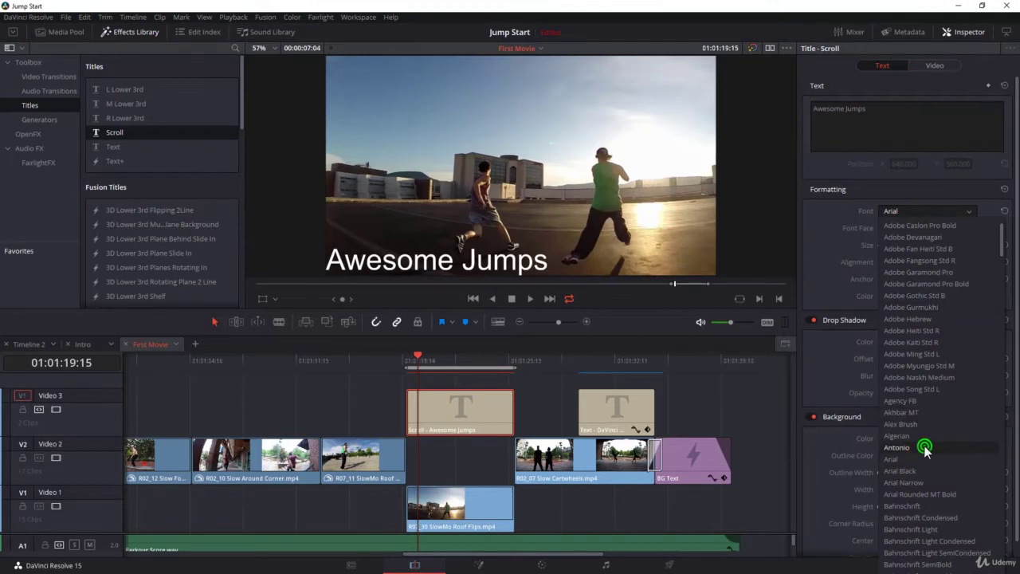
left_click(928, 212)
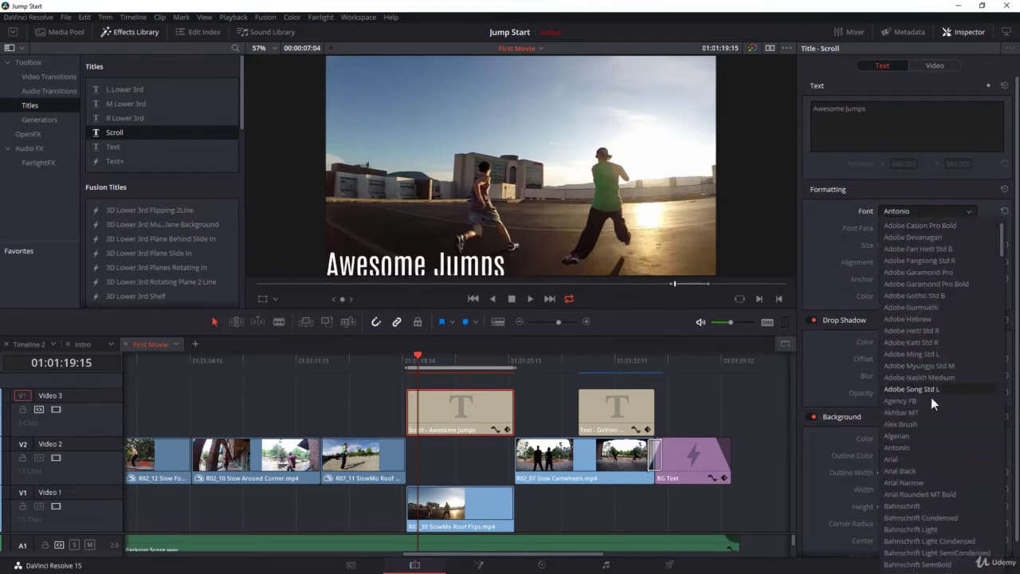
left_click(917, 459)
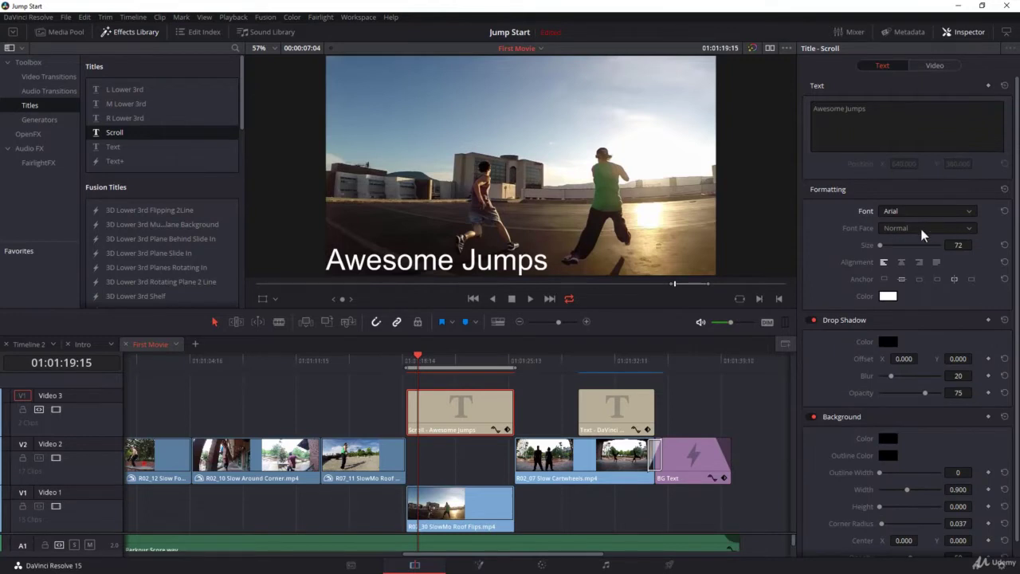
left_click_drag(957, 245, 940, 246)
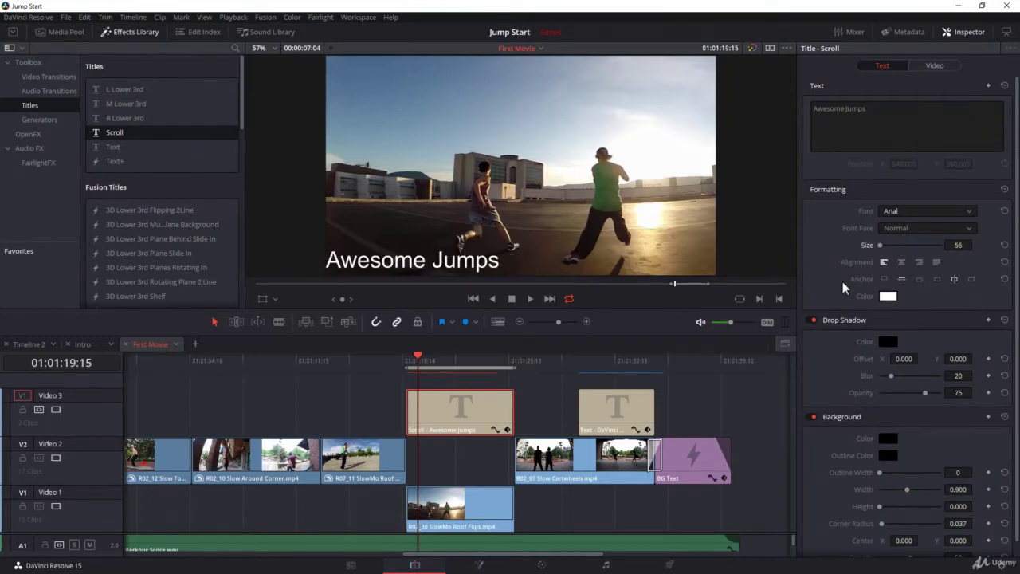
- Centre-align the text, offset the drop shadow to 7 and 4, and add a 0.365-high background
left_click(901, 263)
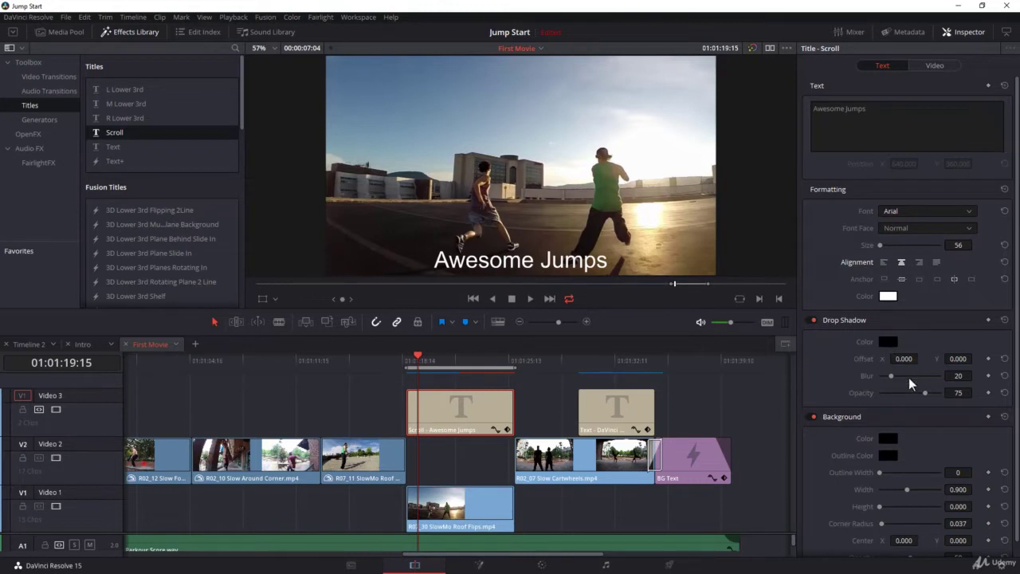
left_click_drag(904, 359, 957, 359)
left_click(809, 419)
left_click_drag(879, 503, 890, 507)
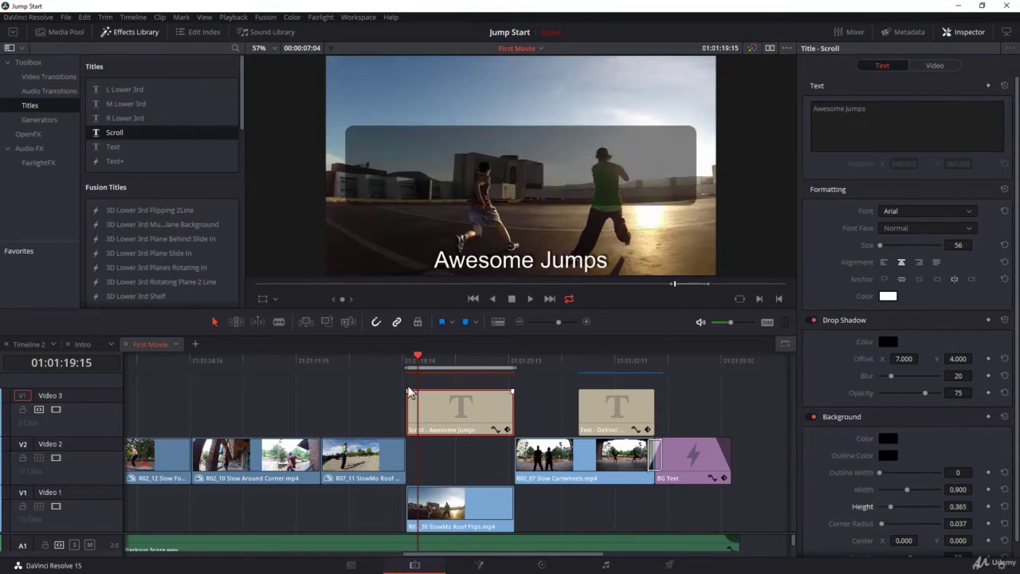
- Play and scrub from the title's start to preview it scrolling over the background
left_click(417, 359)
key("space")
left_click_drag(432, 365, 465, 373)
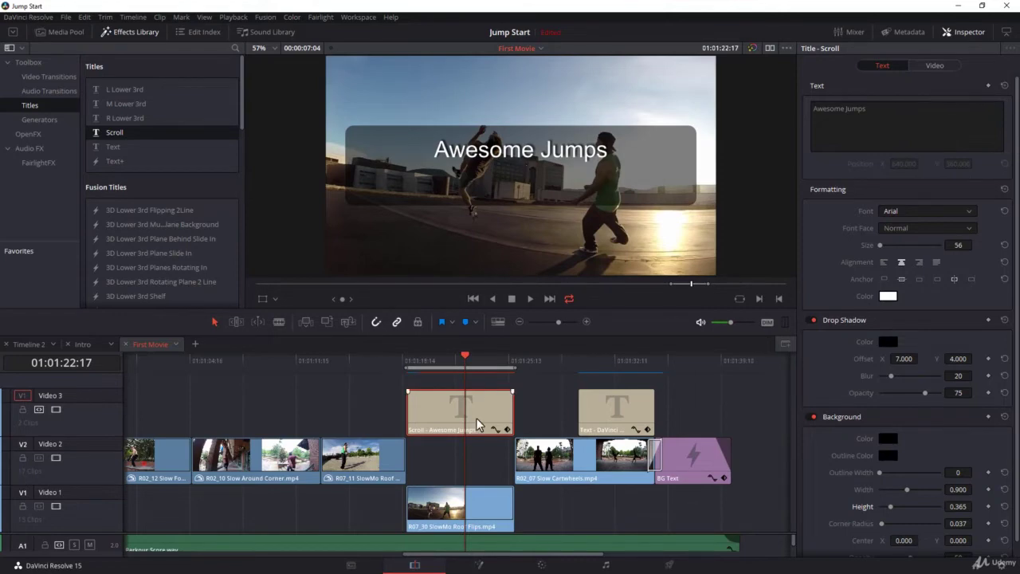
- Turn off the background and paste in all four story lines ending 'It's called Parkour'
left_click(810, 416)
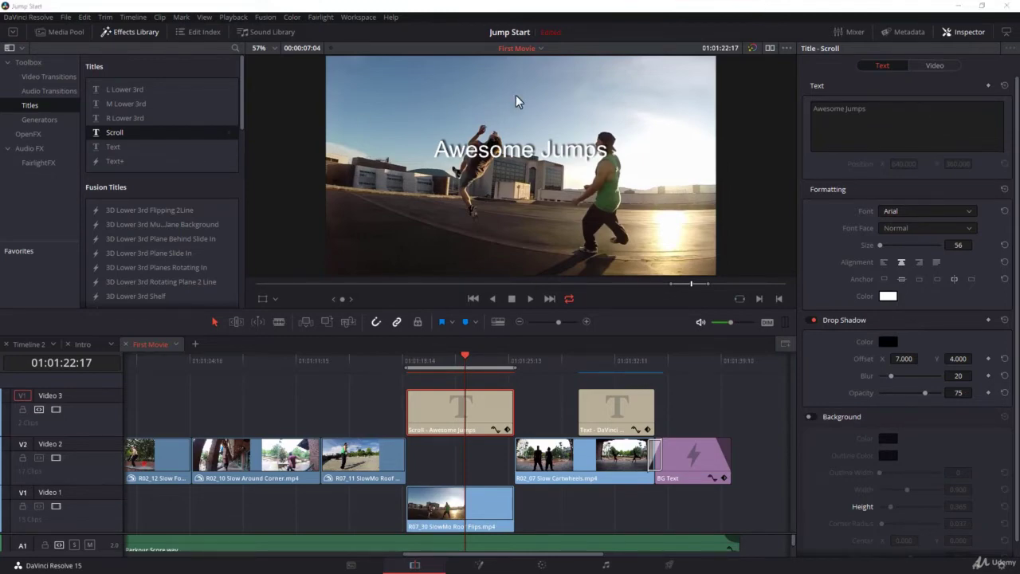
left_click(897, 108)
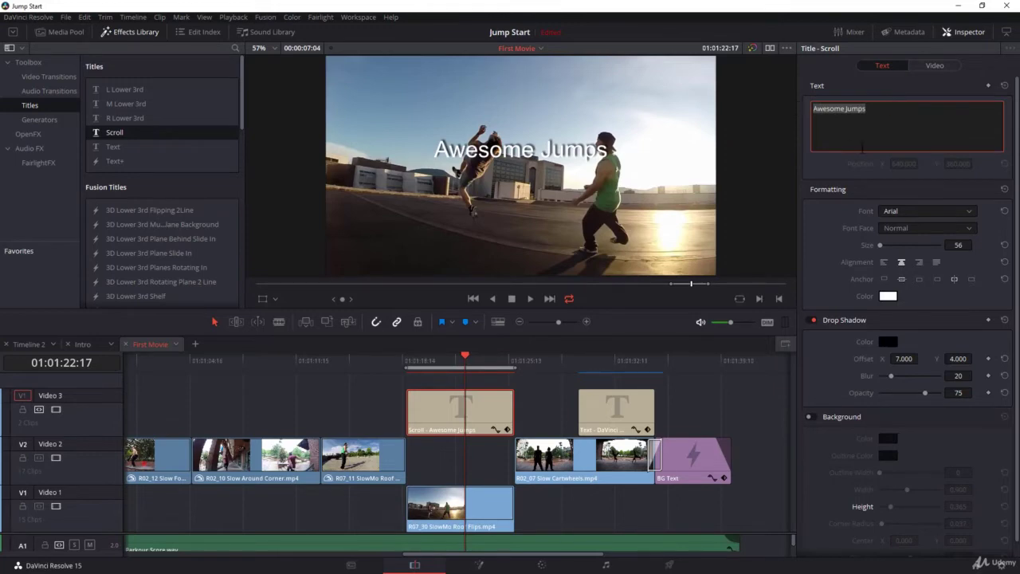
type("Awesome Jumps This is the Story of five guys Jumping all over the place It's called Parkour")
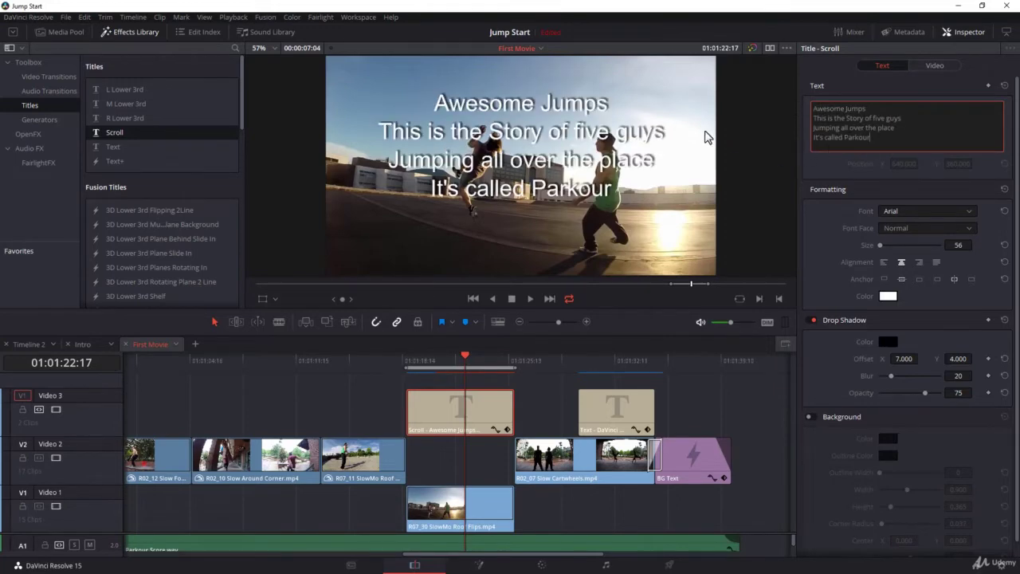
- Play the Scroll title clip from its start, then stop playback
left_click(455, 408)
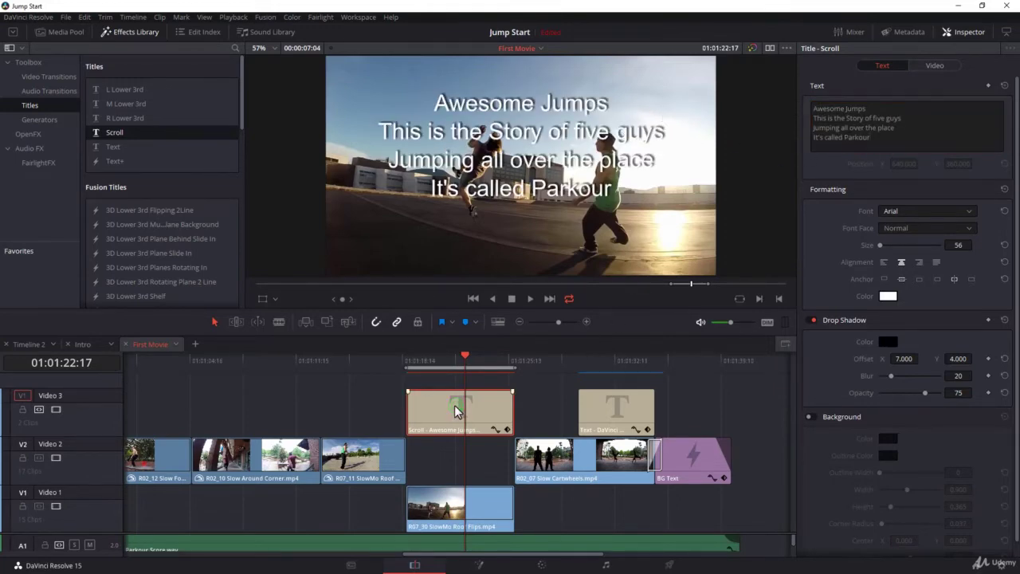
key("alt+slash")
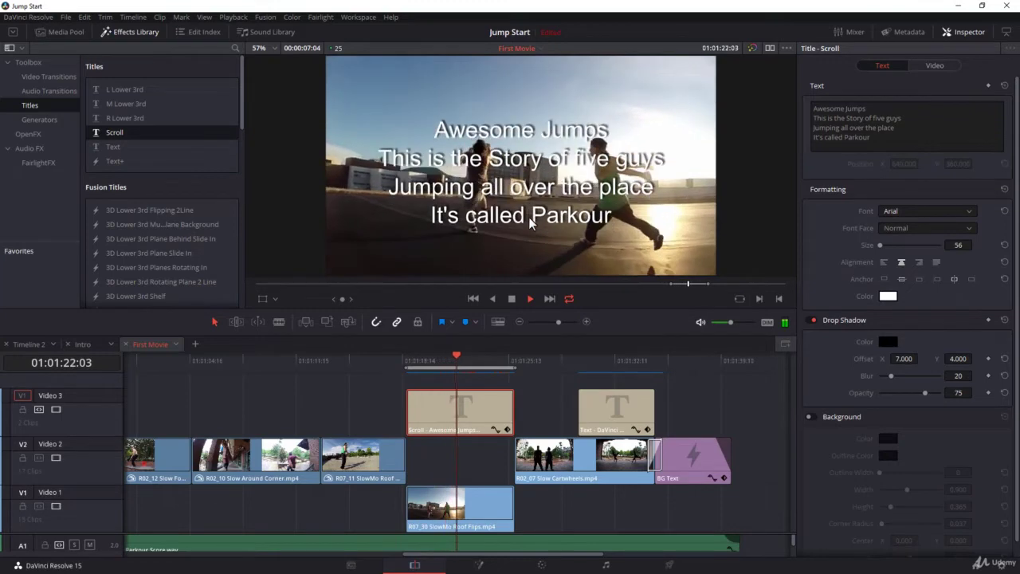
key("space")
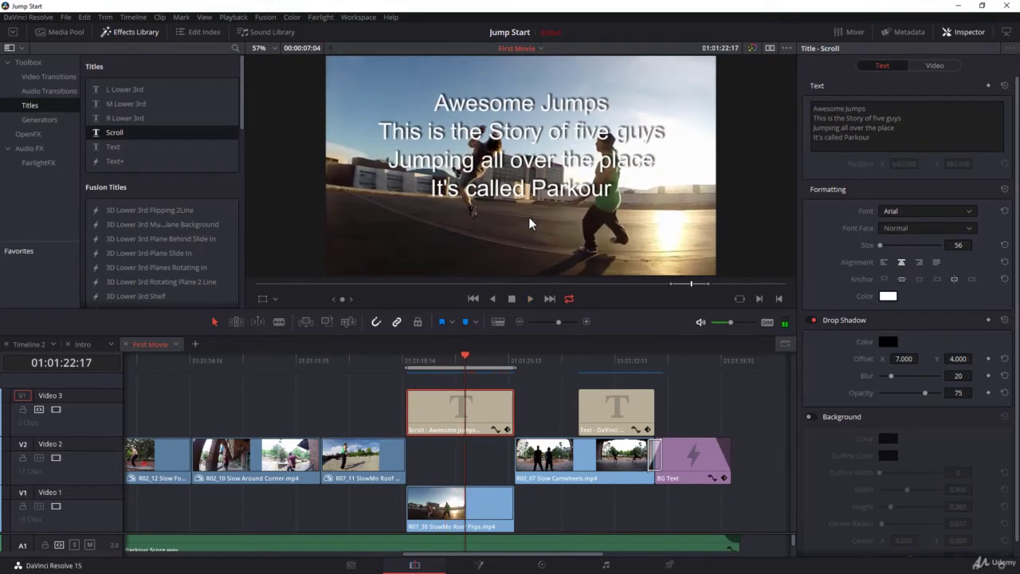
- Scale the title down, move it to the top right of the frame, and left-align its lines
left_click(264, 301)
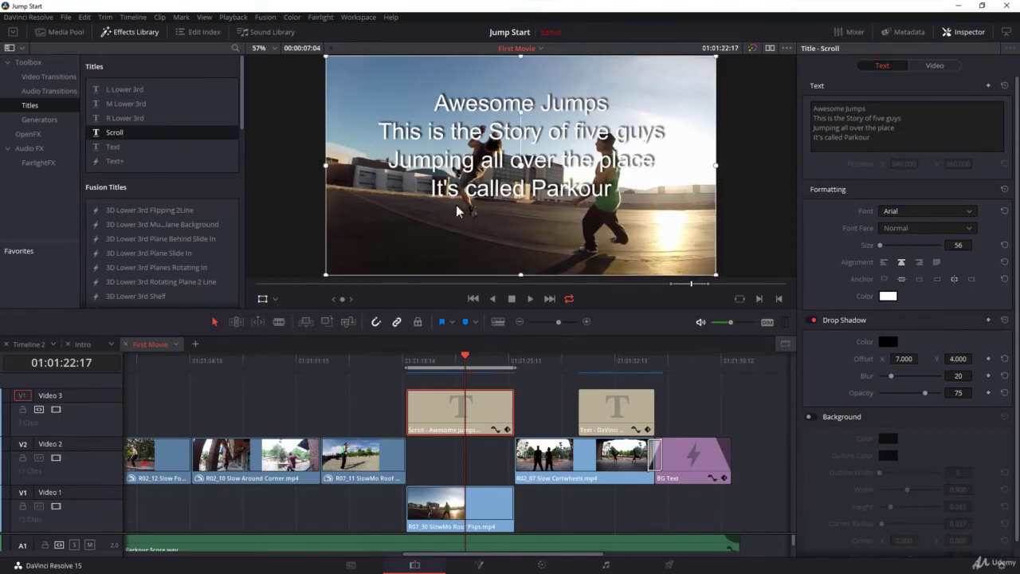
left_click_drag(717, 61, 619, 128)
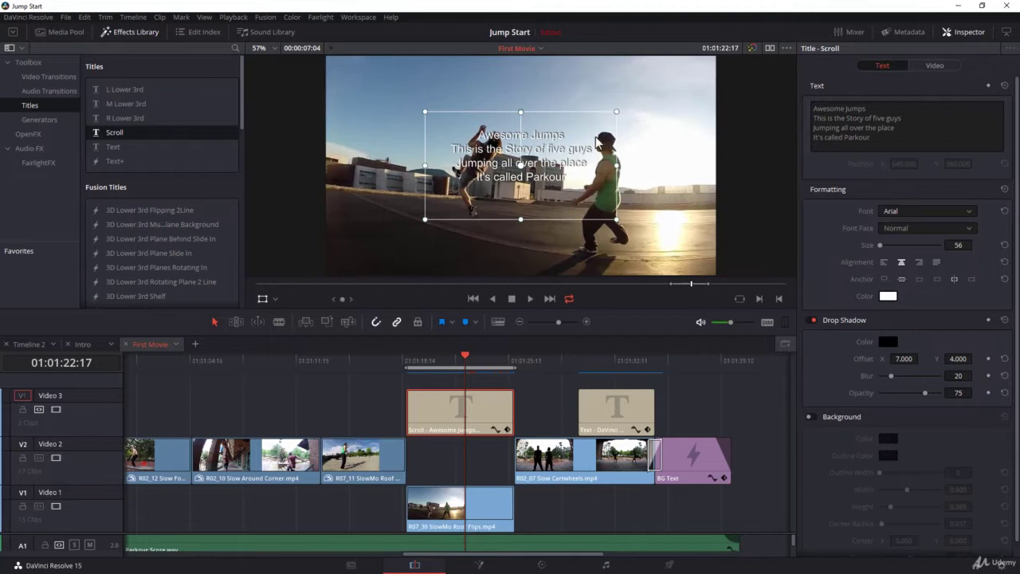
left_click_drag(569, 164, 659, 114)
left_click(884, 264)
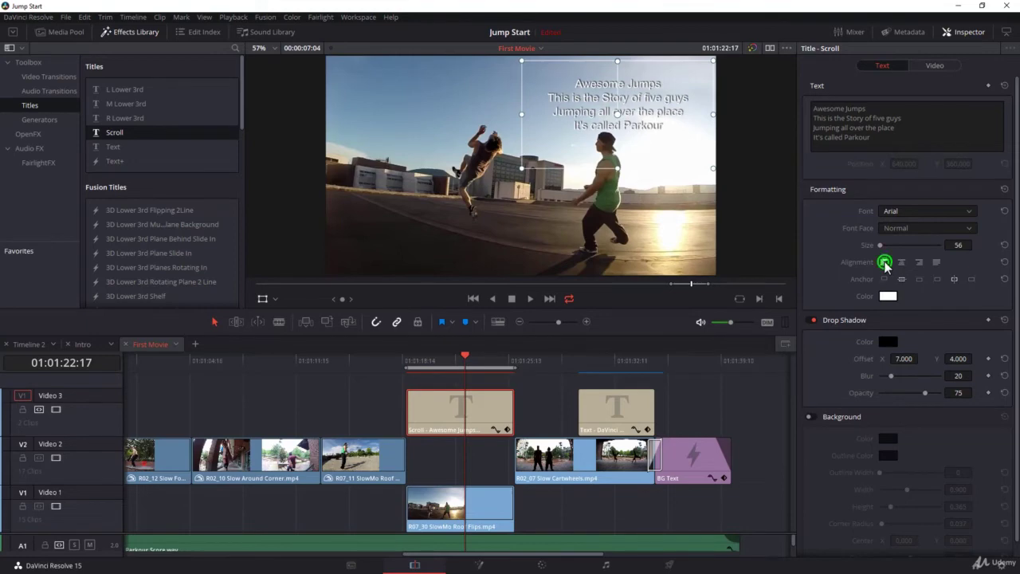
left_click(713, 169)
left_click_drag(713, 169, 696, 158)
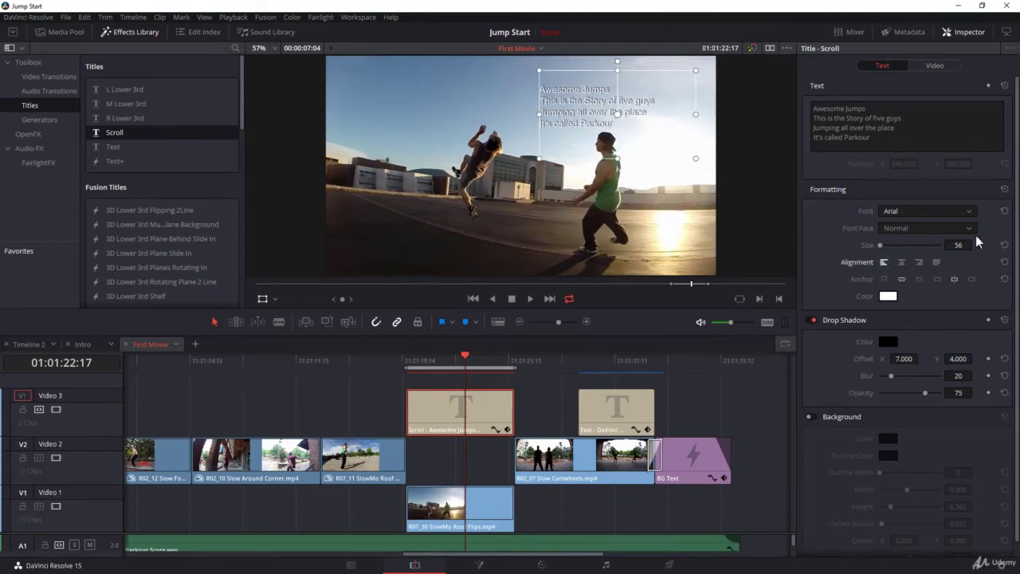
- Settle the text size at 72 after trying 69 and 77, then play the title
left_click(958, 245)
type("69")
key("Return")
left_click_drag(958, 245, 970, 245)
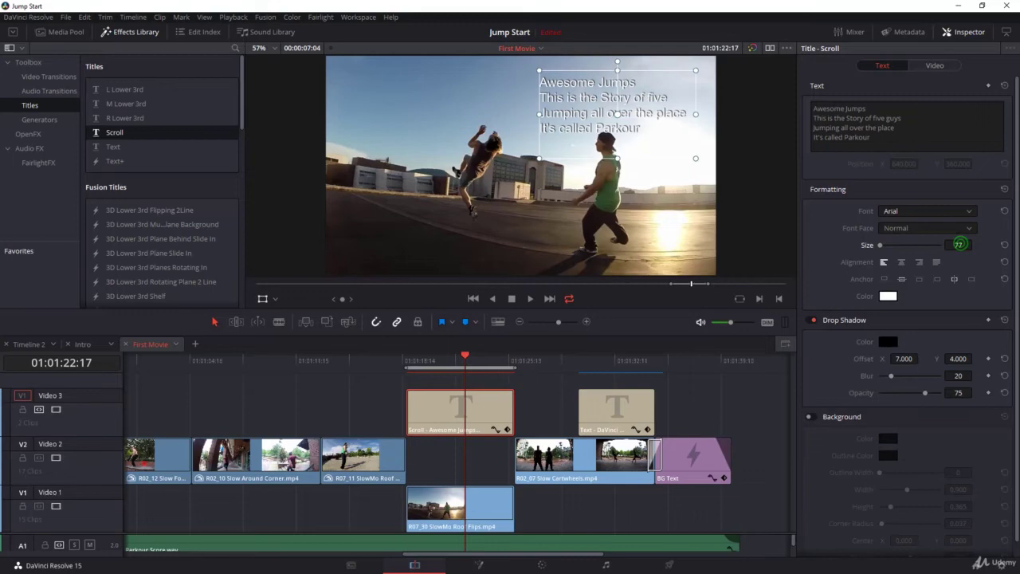
key("ctrl+z")
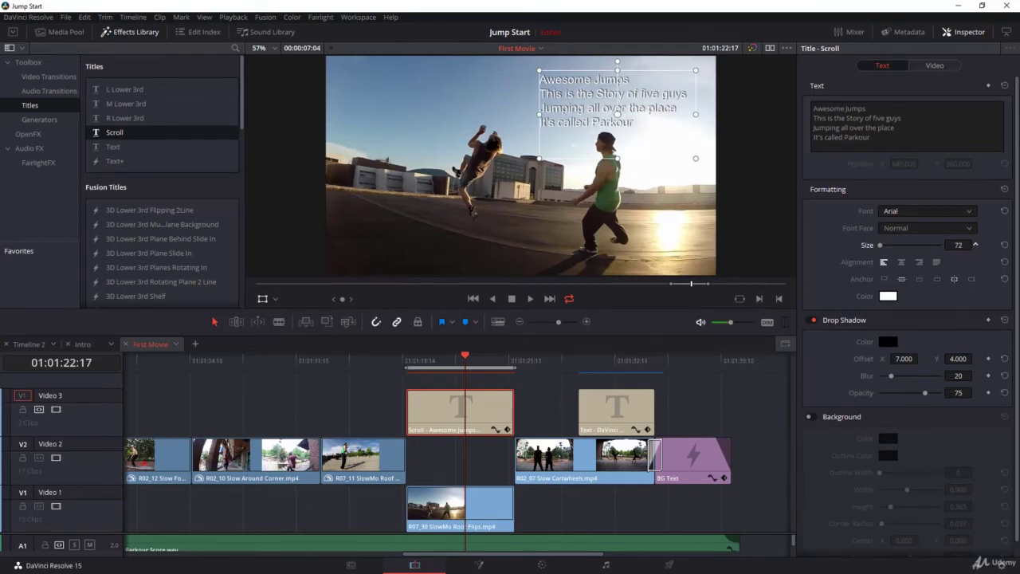
key("ctrl+z")
key("/")
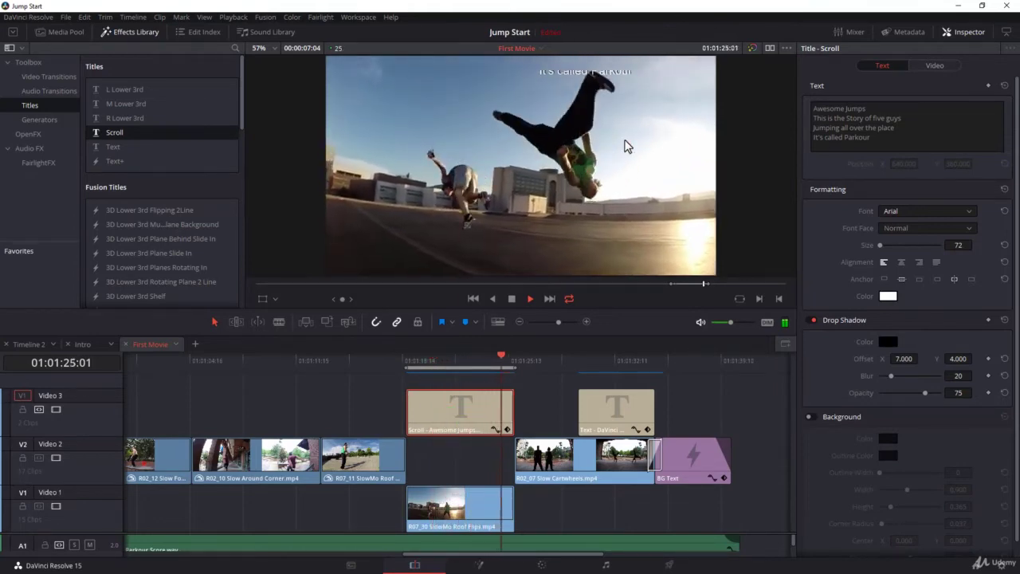
- Nudge the title box slightly right and shrink it from its corner
left_click(474, 361)
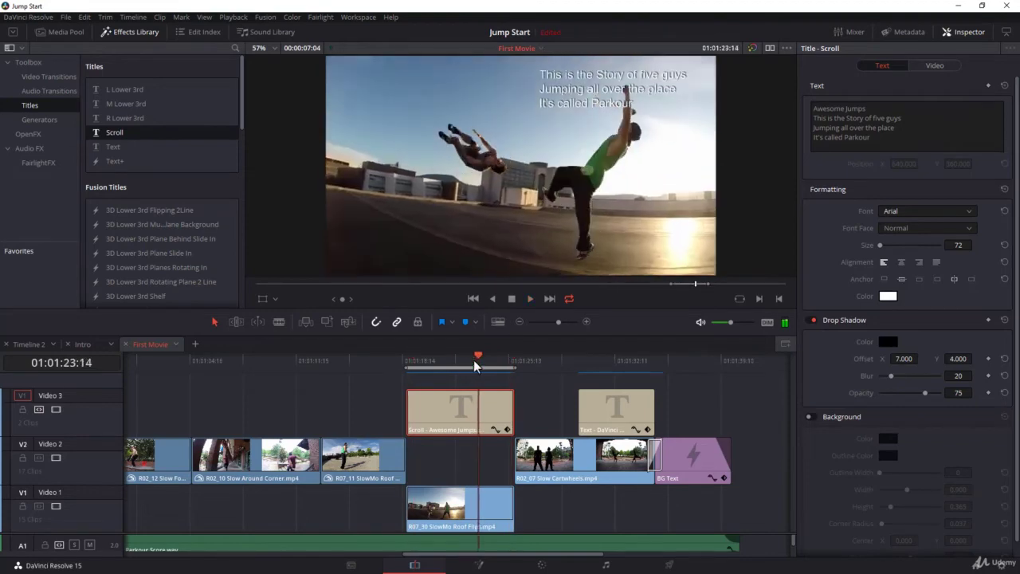
left_click(265, 297)
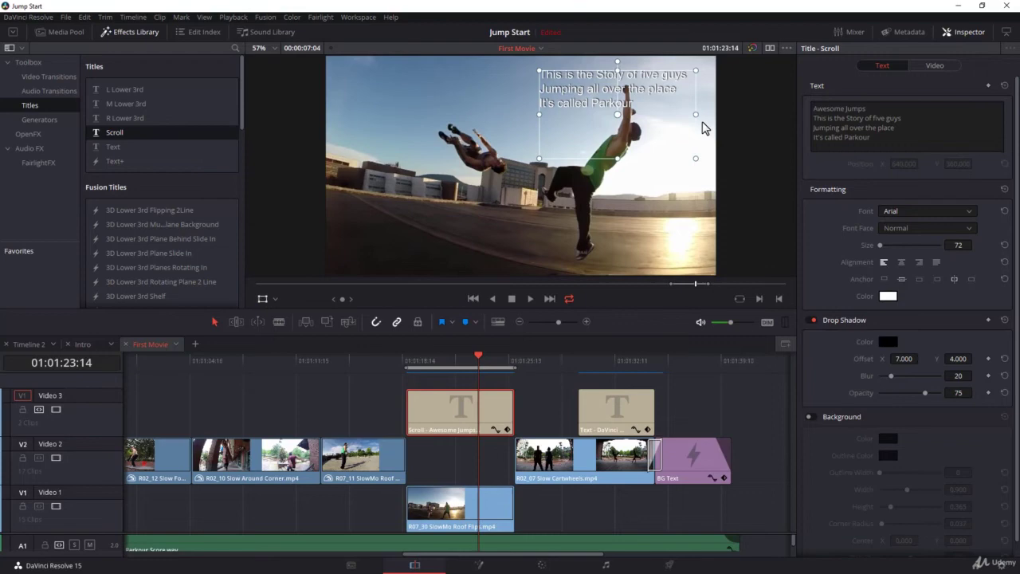
left_click_drag(650, 93, 665, 96)
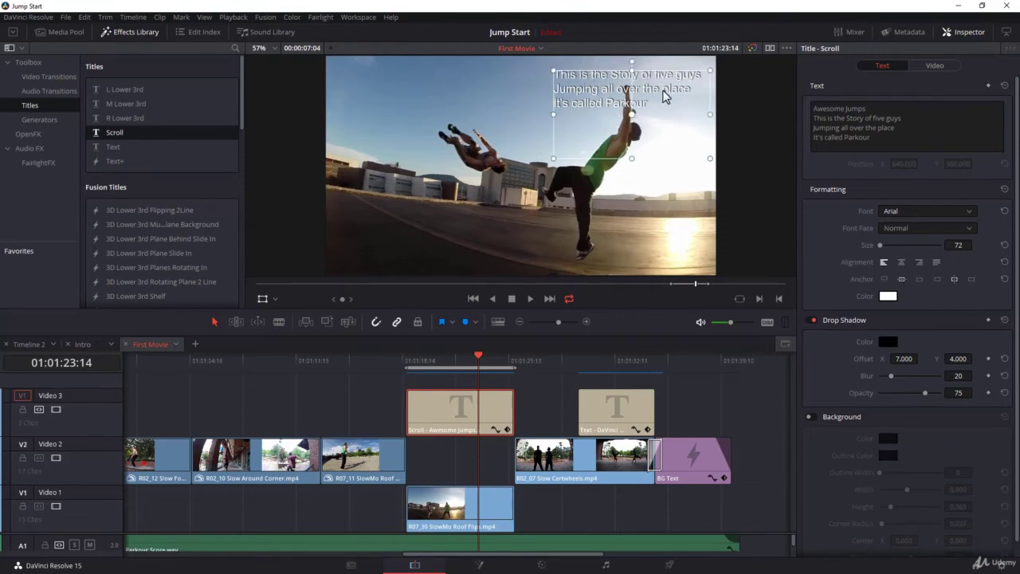
left_click(711, 159)
left_click_drag(711, 161, 701, 153)
- Set the text size to 70 and centre-align the story lines
left_click_drag(957, 245, 956, 244)
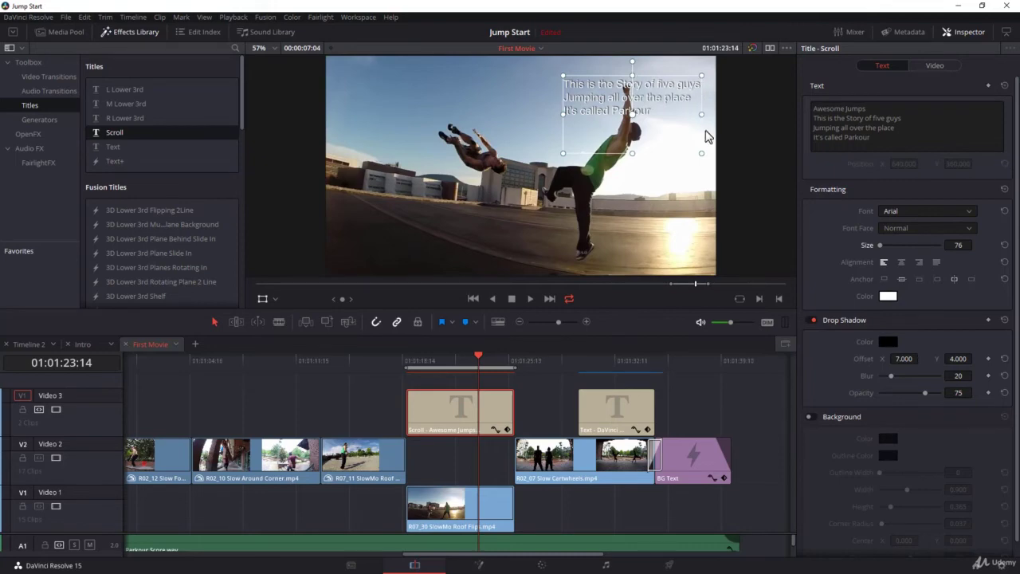
left_click_drag(954, 245, 914, 271)
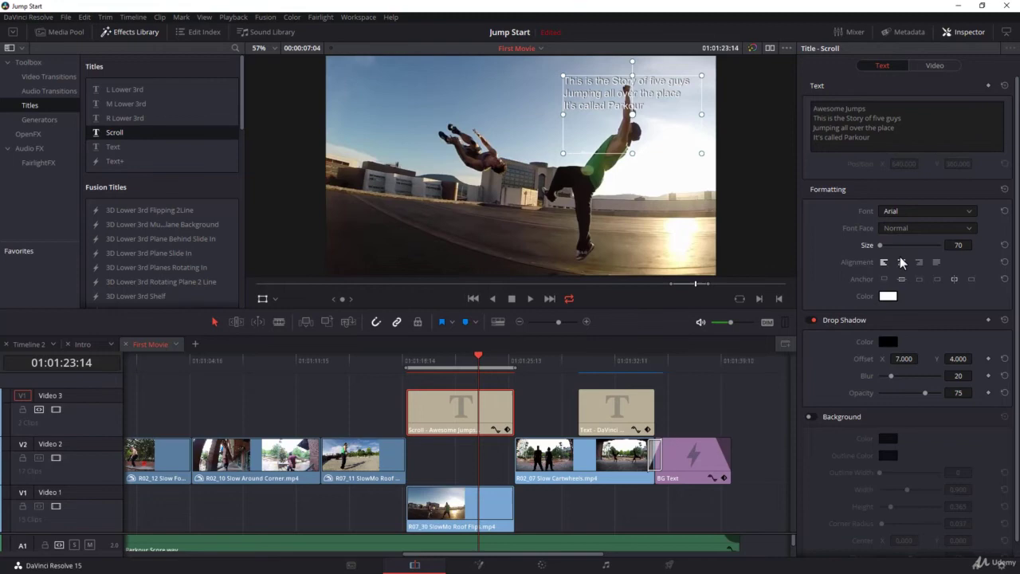
left_click(901, 262)
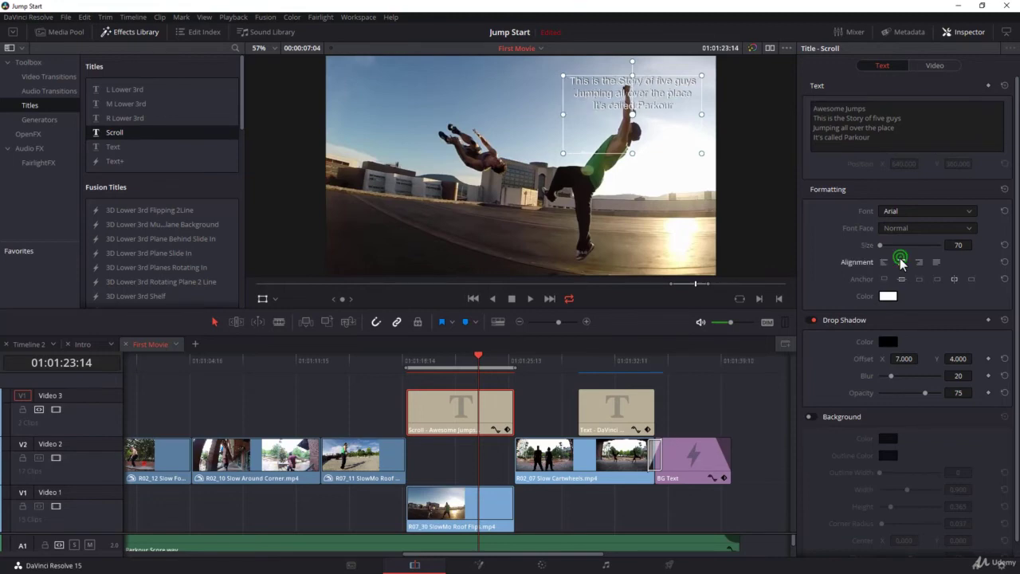
- Enable the background and set its width and height to 1.000
left_click(812, 416)
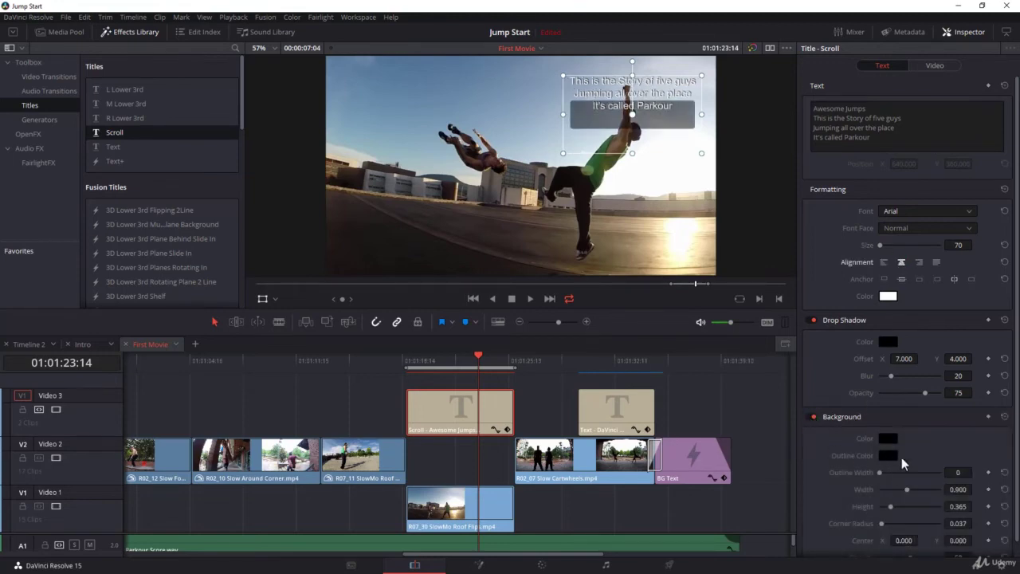
scroll(916, 471, "down", 1)
left_click(957, 473)
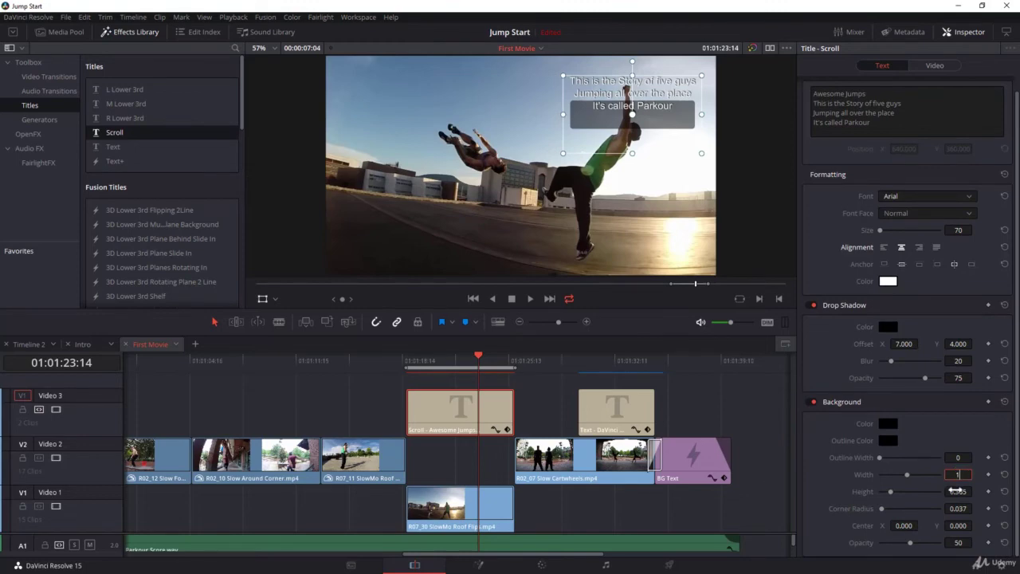
left_click(958, 490)
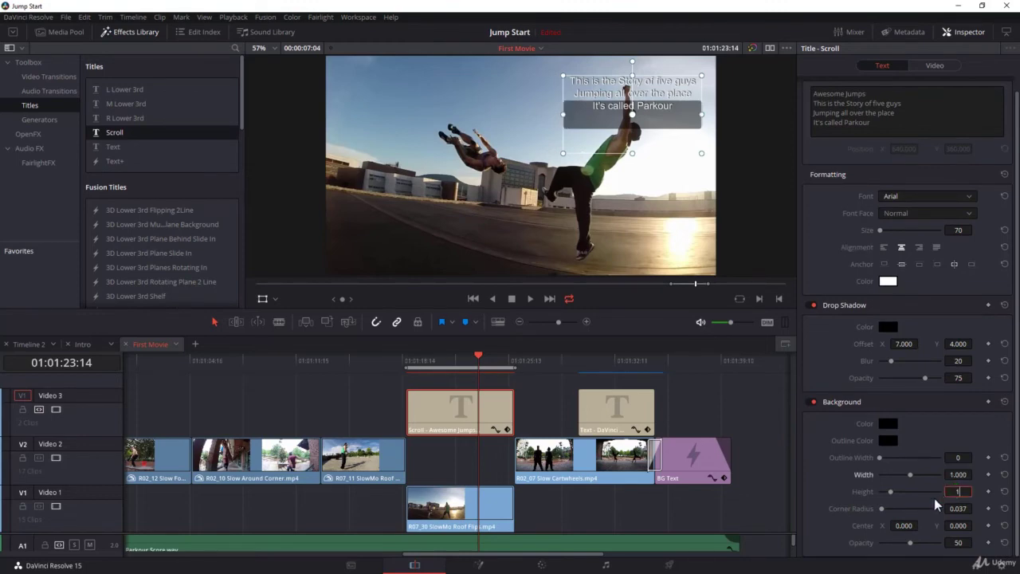
type("1")
left_click(936, 502)
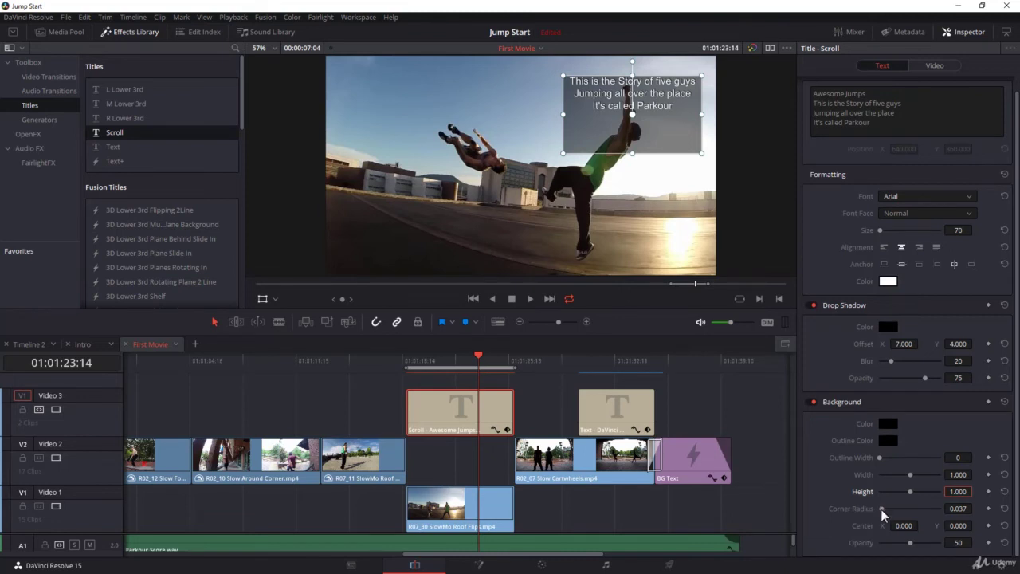
- Hide the transform controls and set the background corner radius to 0.035
left_click(263, 298)
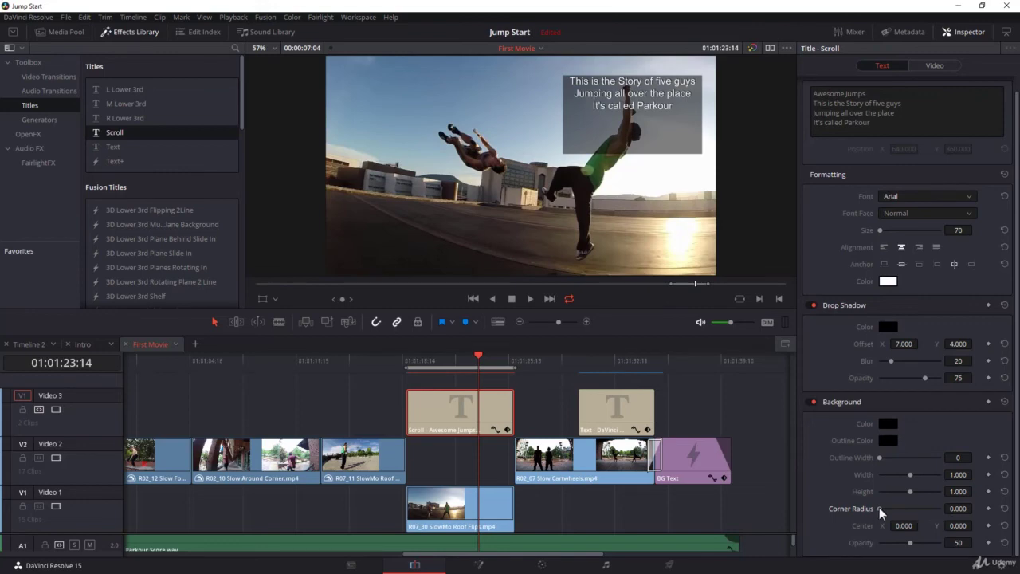
left_click_drag(880, 507, 880, 507)
left_click(433, 417)
- Play the Scroll title clip from its start to watch the story rise through the box
key("alt+/")
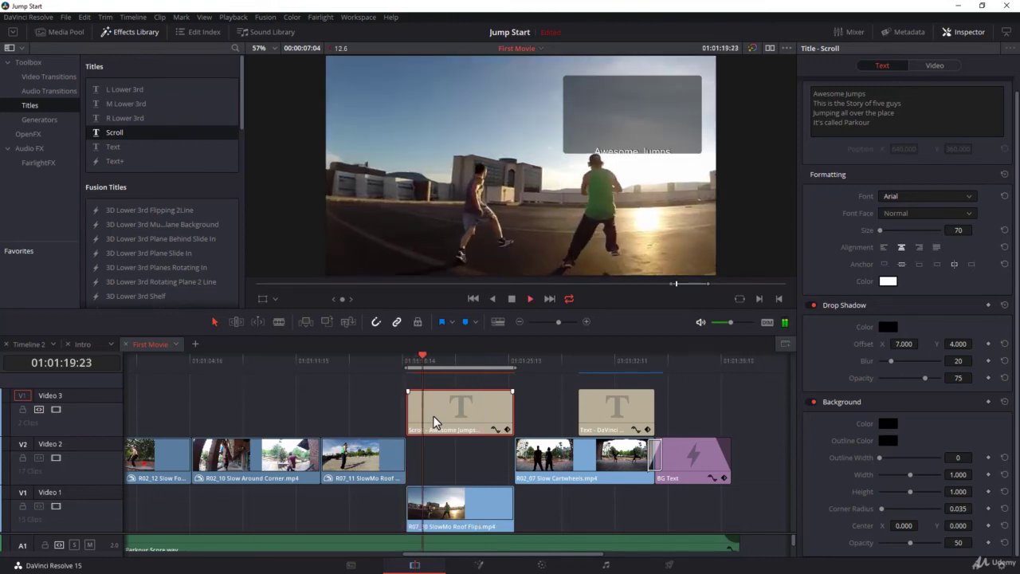